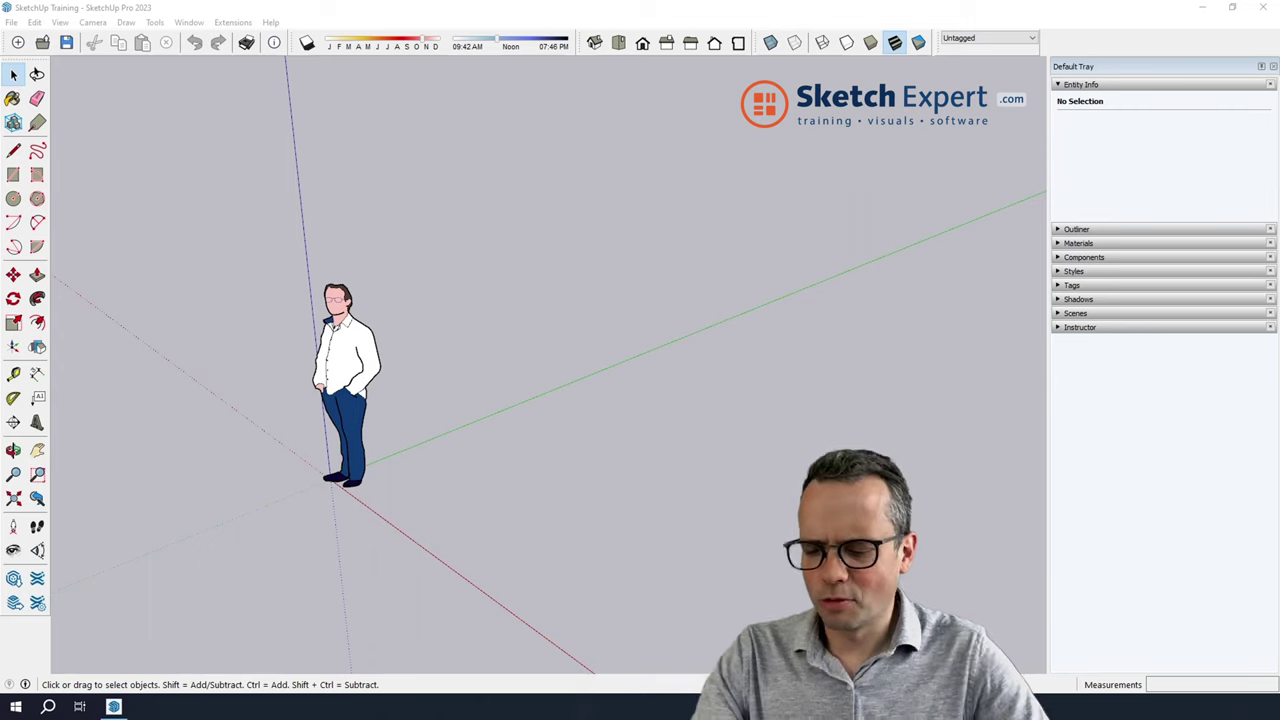
# Step: Draw a six-sided polygon face, radius 1189 mm, on the ground beside the scale figure
pyautogui.click(37, 198)
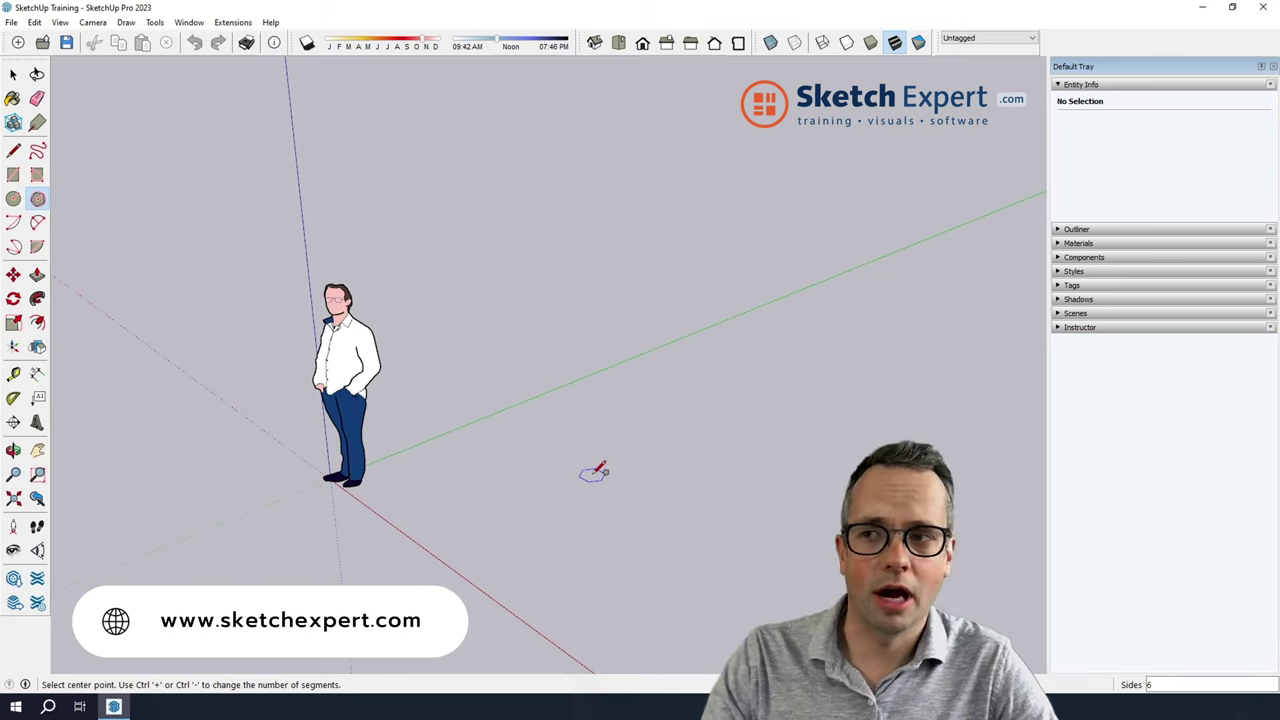
pyautogui.click(594, 473)
pyautogui.click(690, 428)
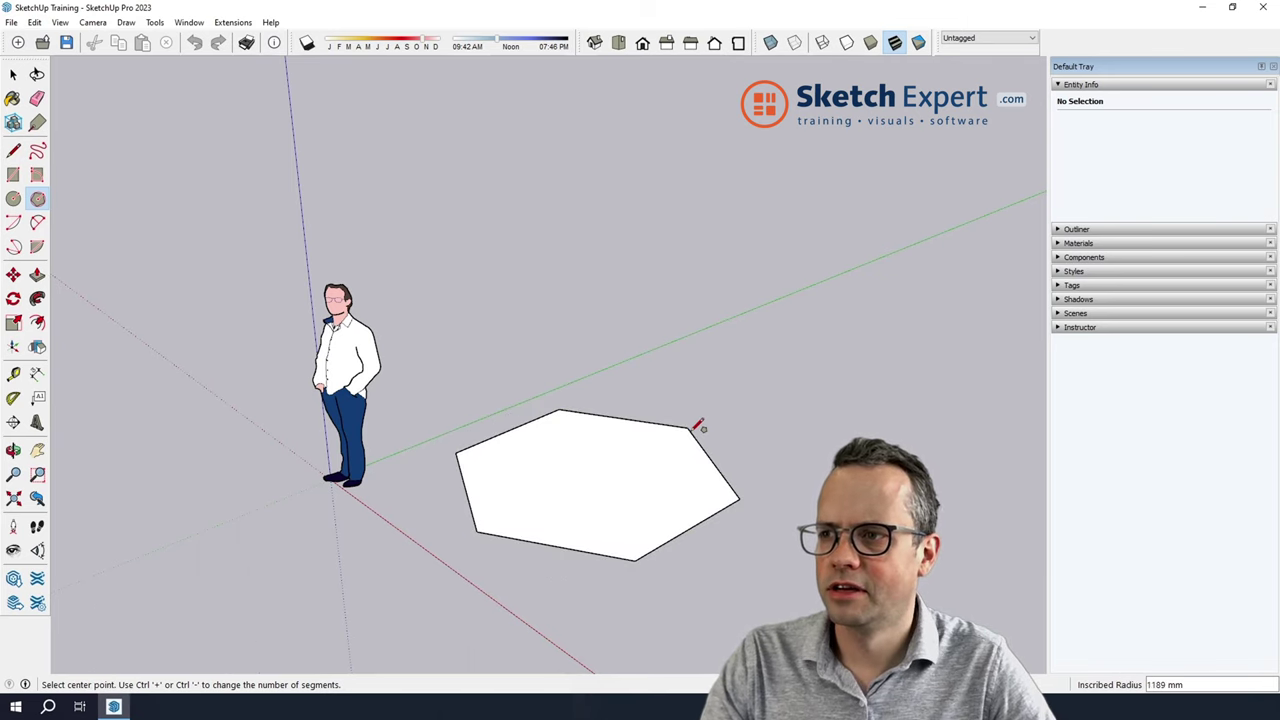
pyautogui.press('space')
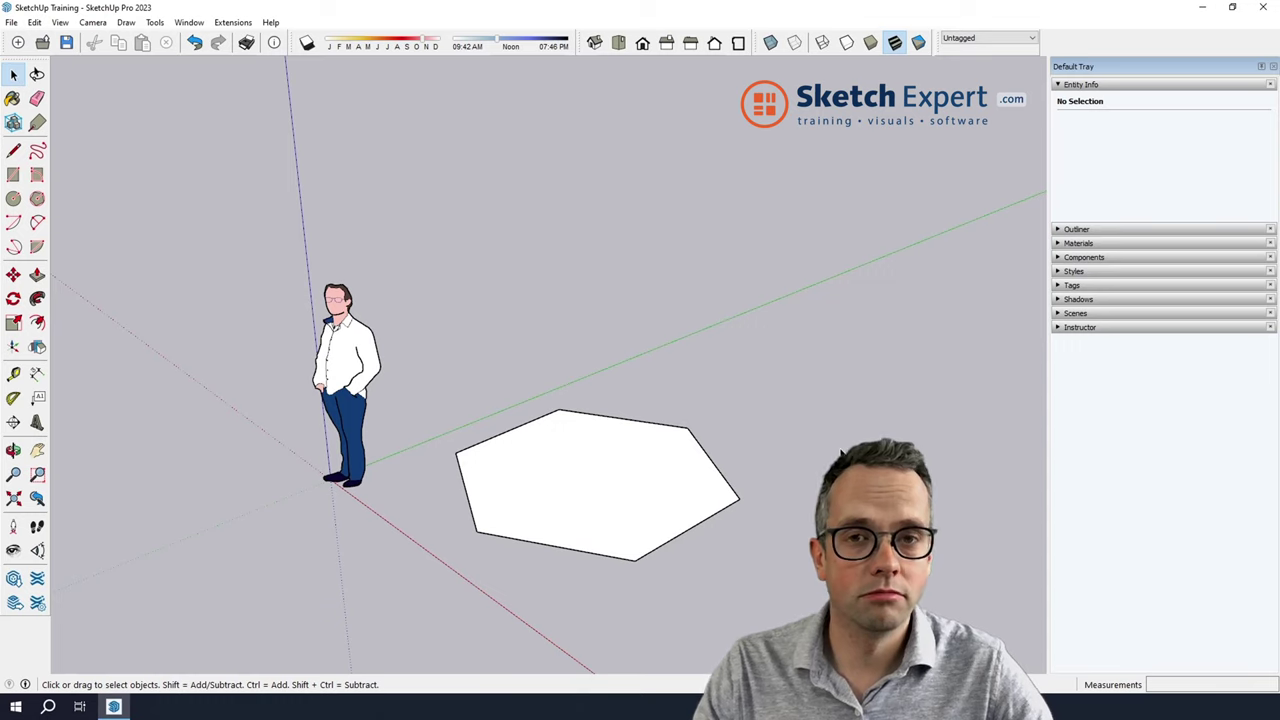
pyautogui.scroll(-2, 660, 520)
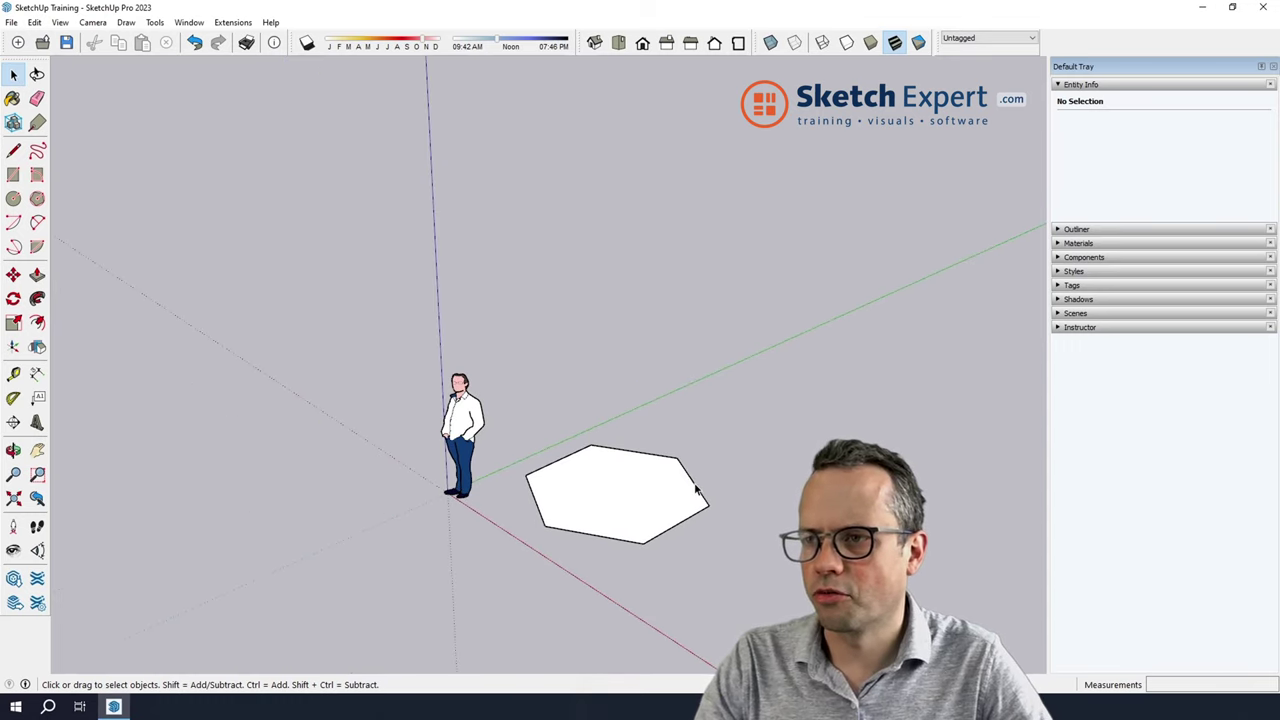
# Step: Change the polygon's segment count from 6 to 8 in Entity Info, making an octagon
pyautogui.click(697, 488)
pyautogui.doubleClick(1150, 155)
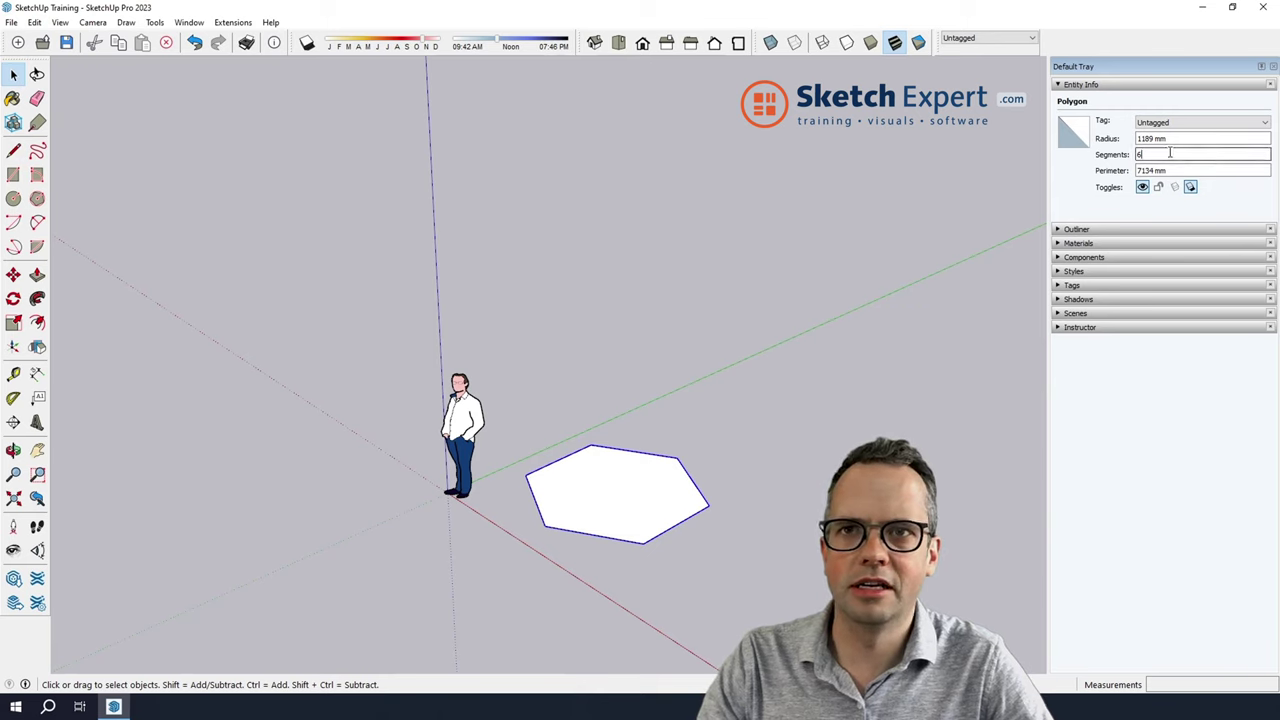
pyautogui.write('8')
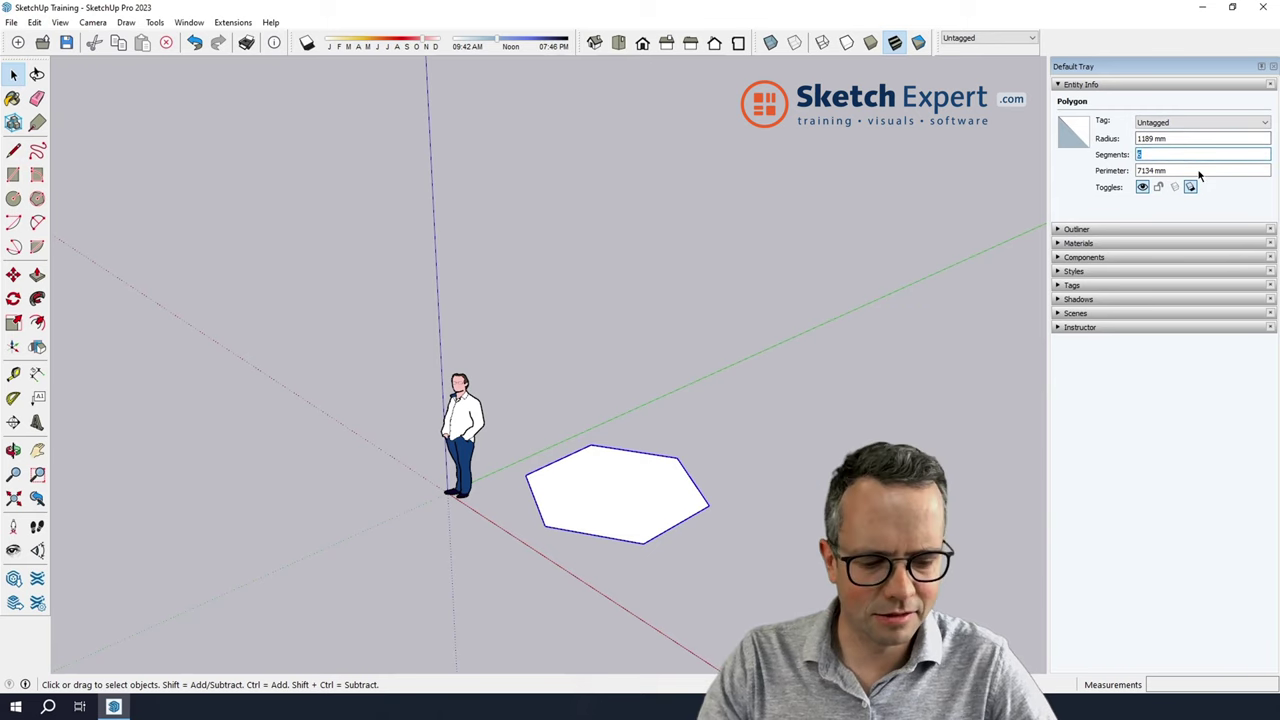
pyautogui.press('Return')
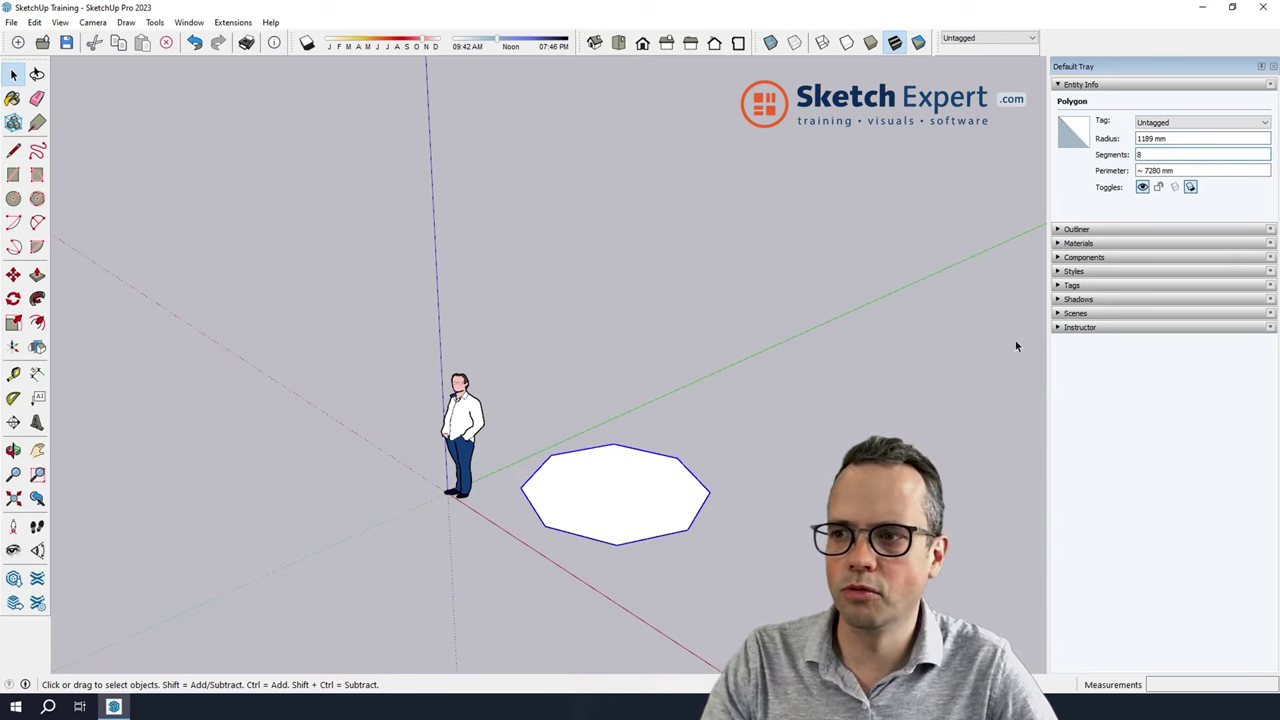
pyautogui.click(703, 480)
pyautogui.moveTo(703, 480); pyautogui.dragTo(672, 484, button='middle')
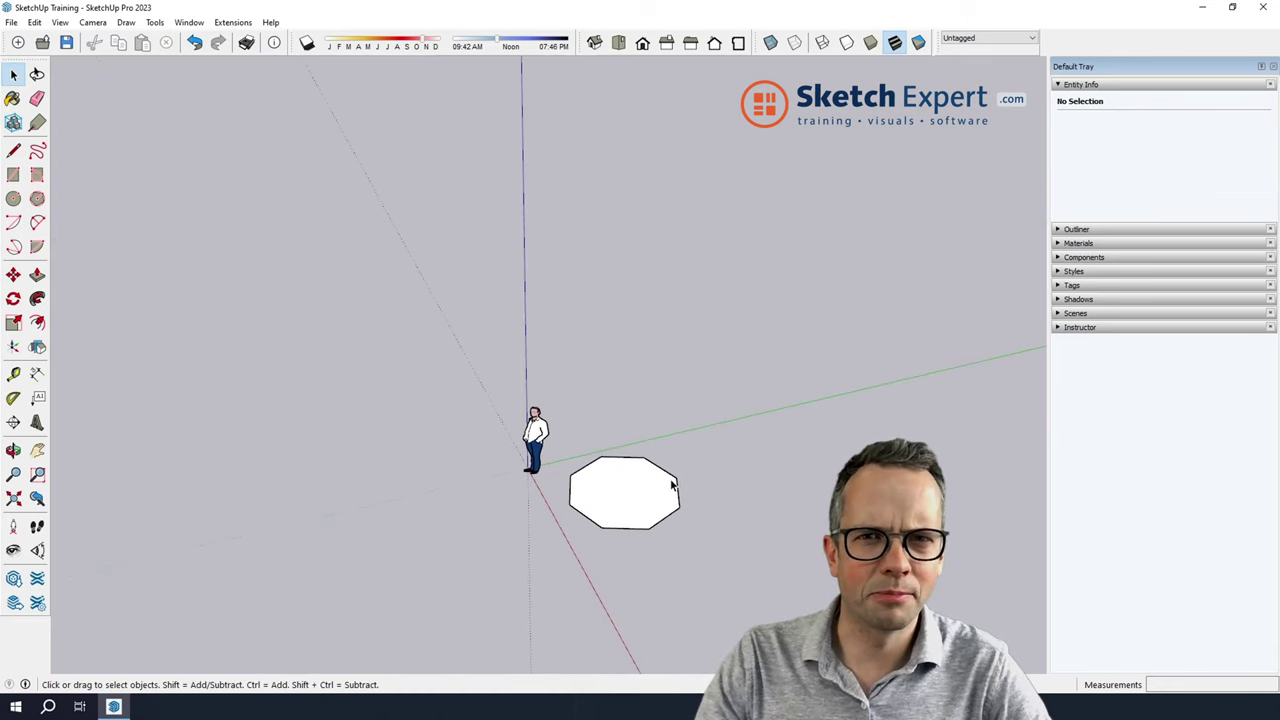
# Step: Undo the octagon and draw a rectangle face on the ground beside the figure
pyautogui.hotkey('ctrl', 'z')
pyautogui.hotkey('ctrl', 'z')
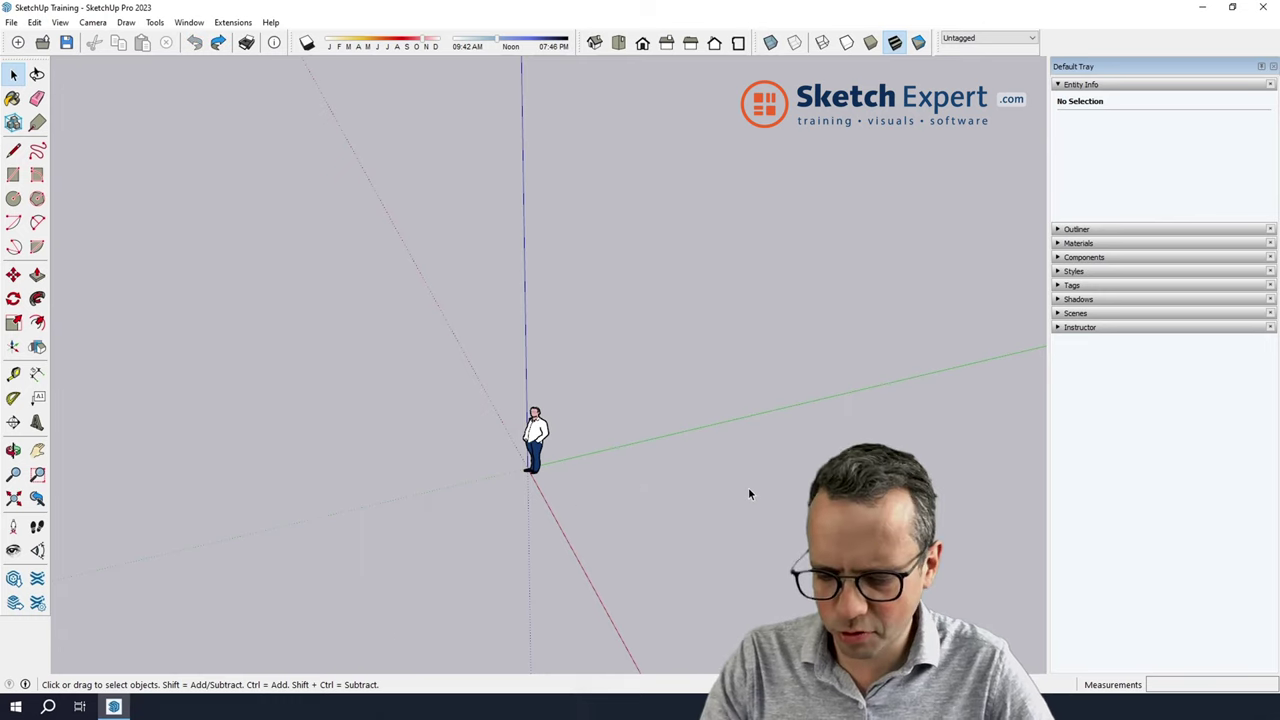
pyautogui.click(13, 174)
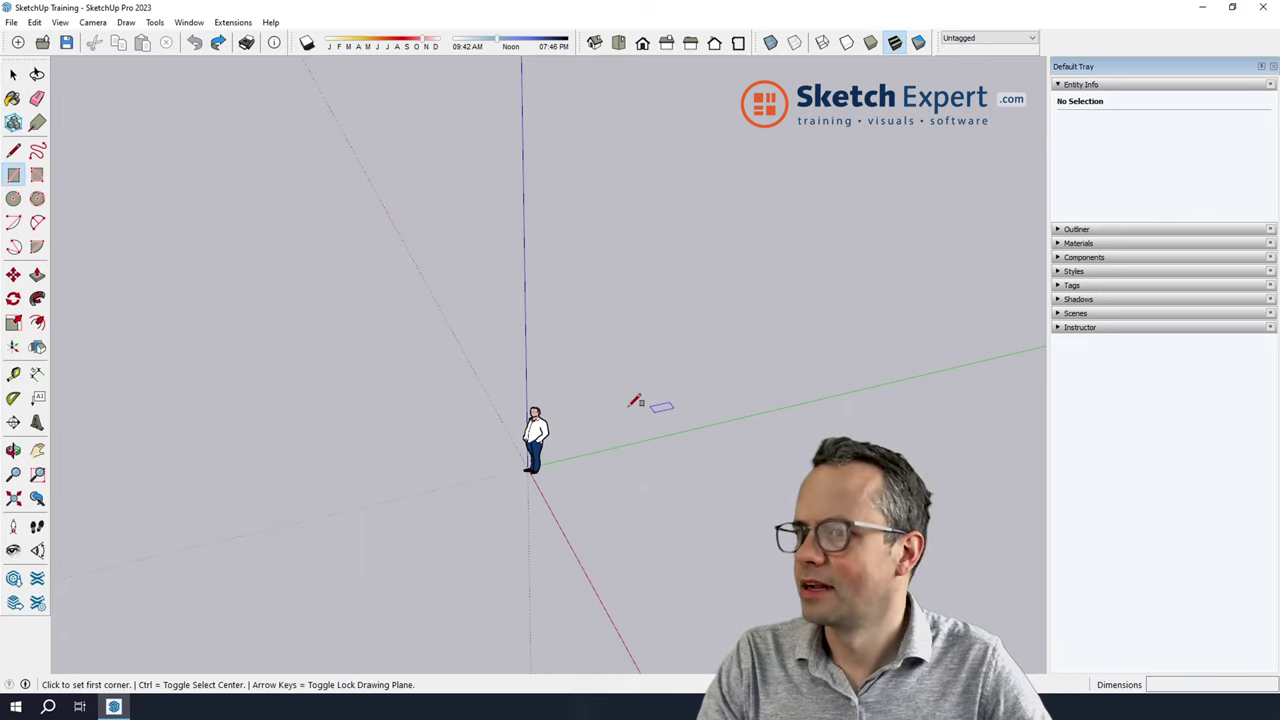
pyautogui.click(621, 494)
pyautogui.click(830, 510)
pyautogui.moveTo(686, 500); pyautogui.dragTo(676, 470, button='middle')
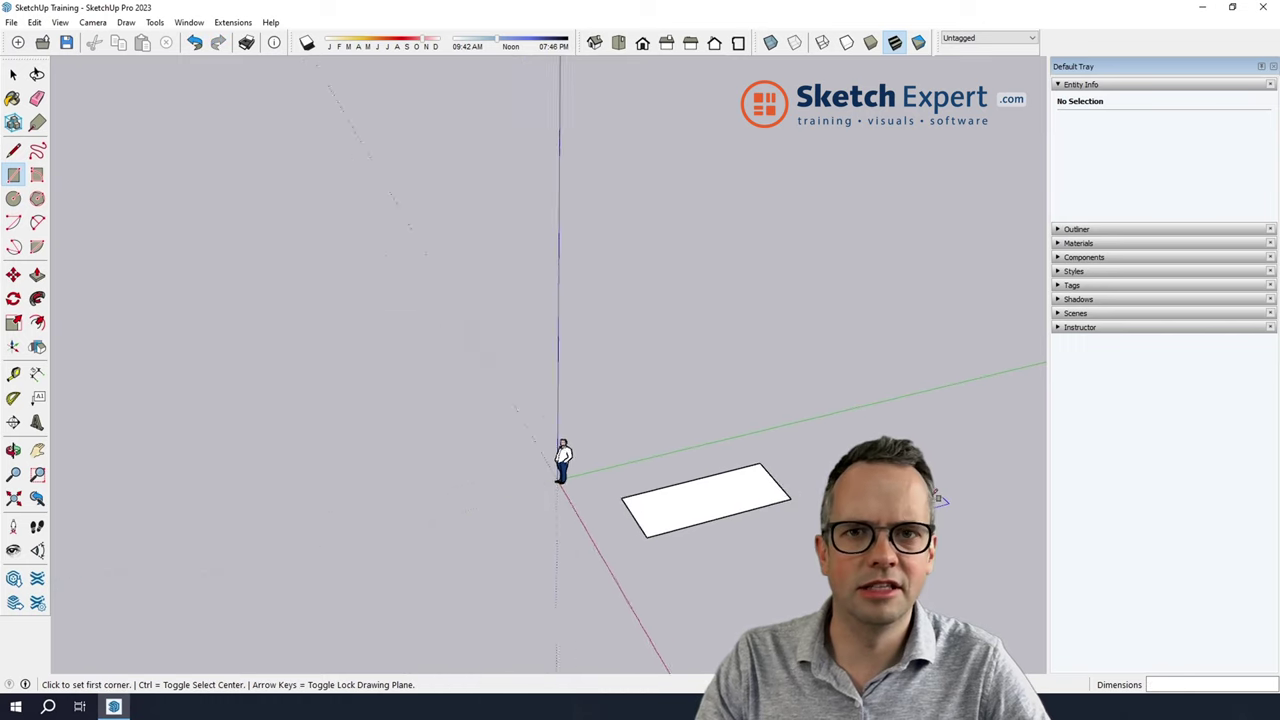
pyautogui.click(37, 198)
pyautogui.scroll(2, 790, 420)
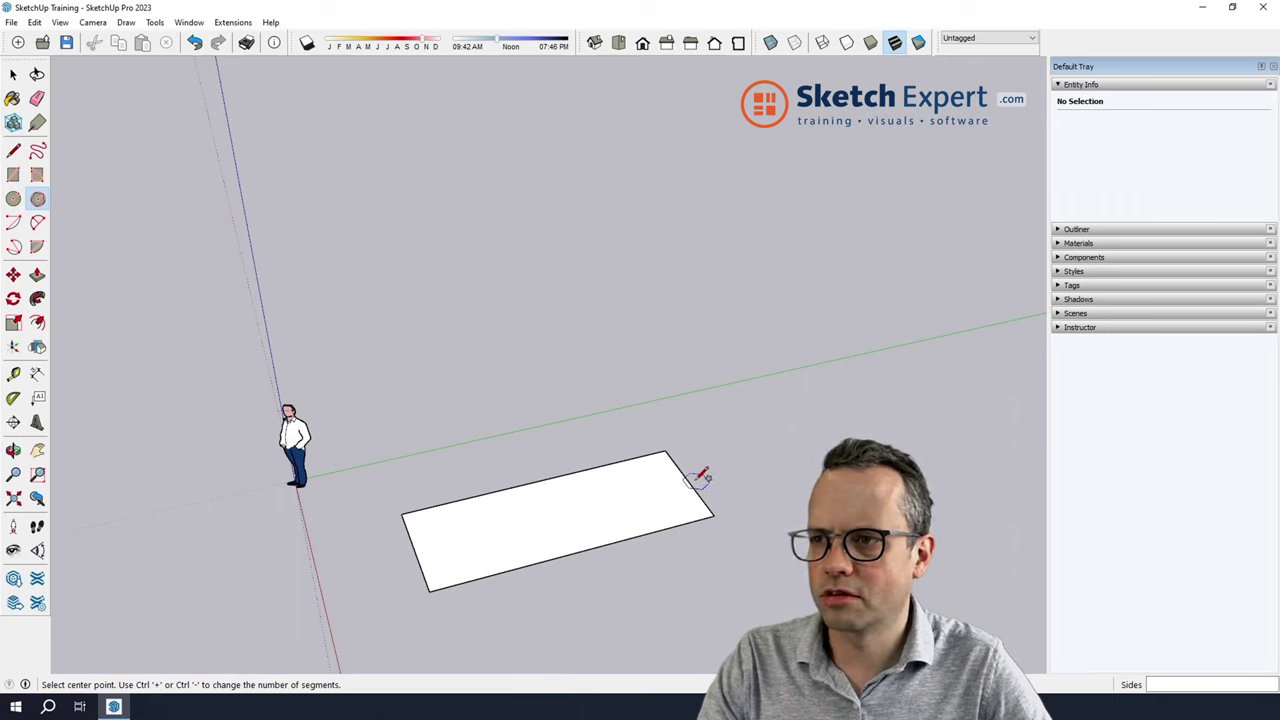
# Step: Draw a circumscribed hexagon, radius about 2385 mm, centred on the rectangle's short-edge midpoint
pyautogui.click(688, 482)
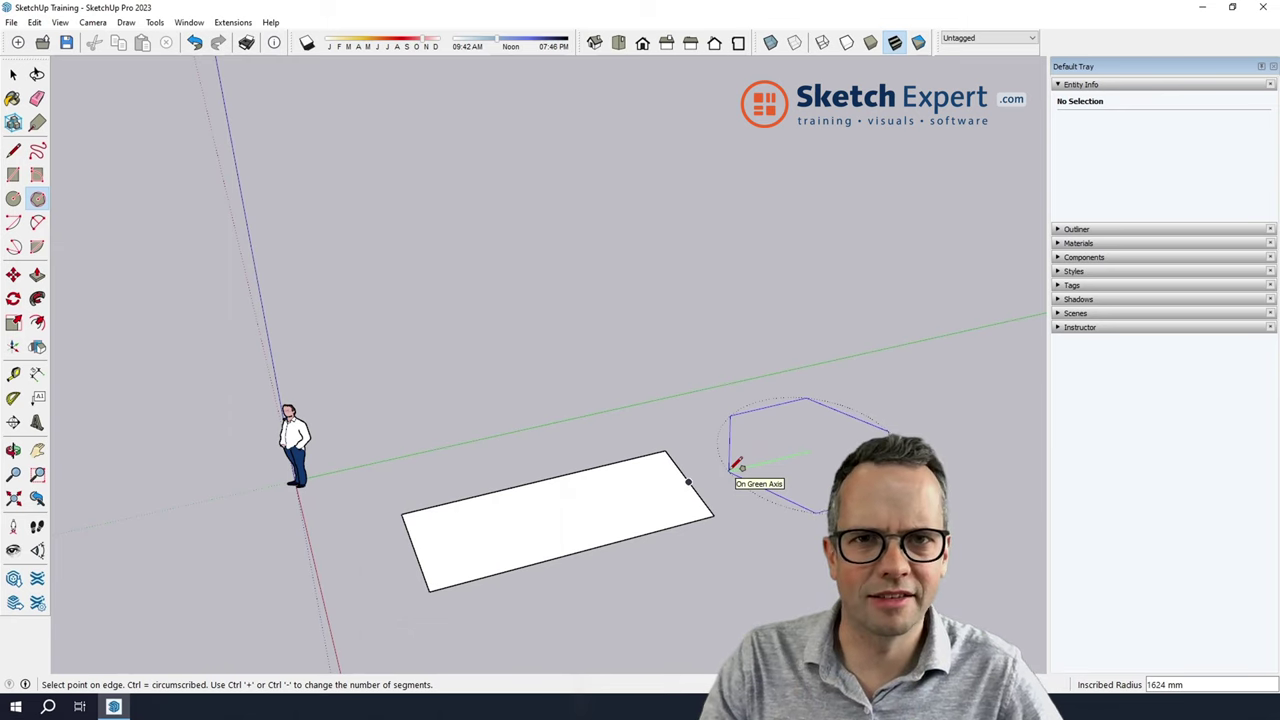
pyautogui.press('ctrl')
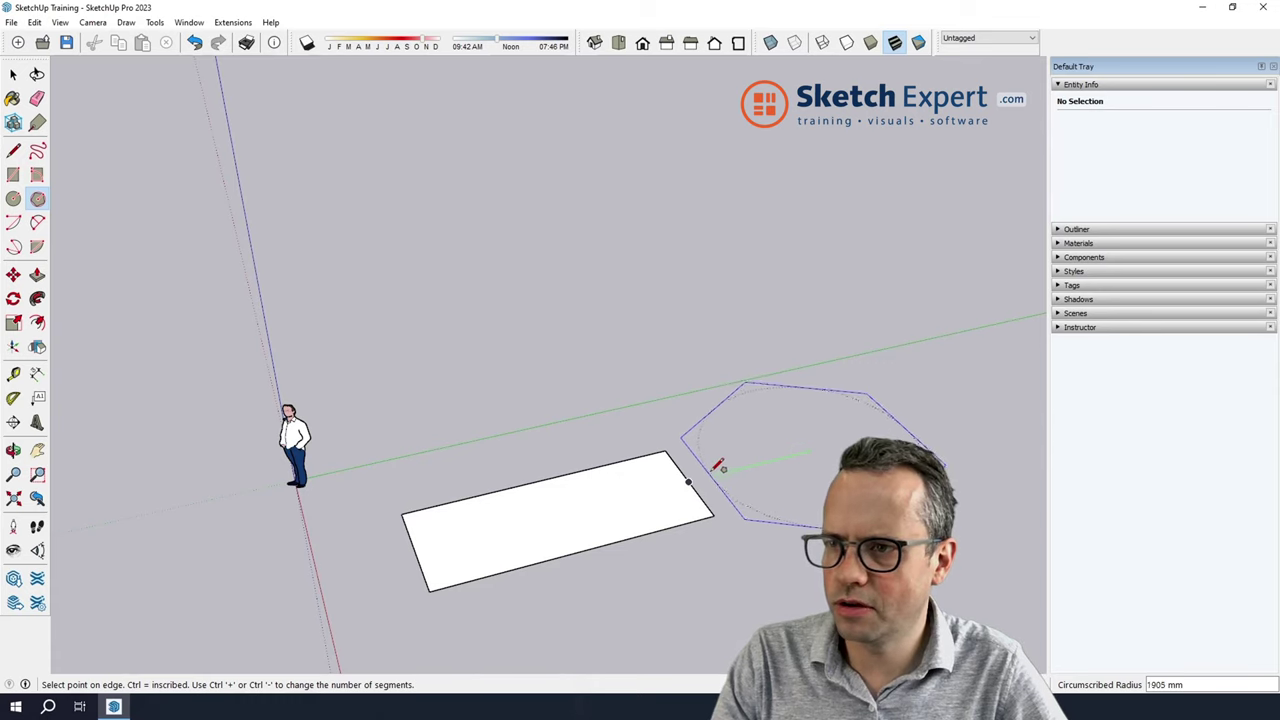
pyautogui.click(689, 480)
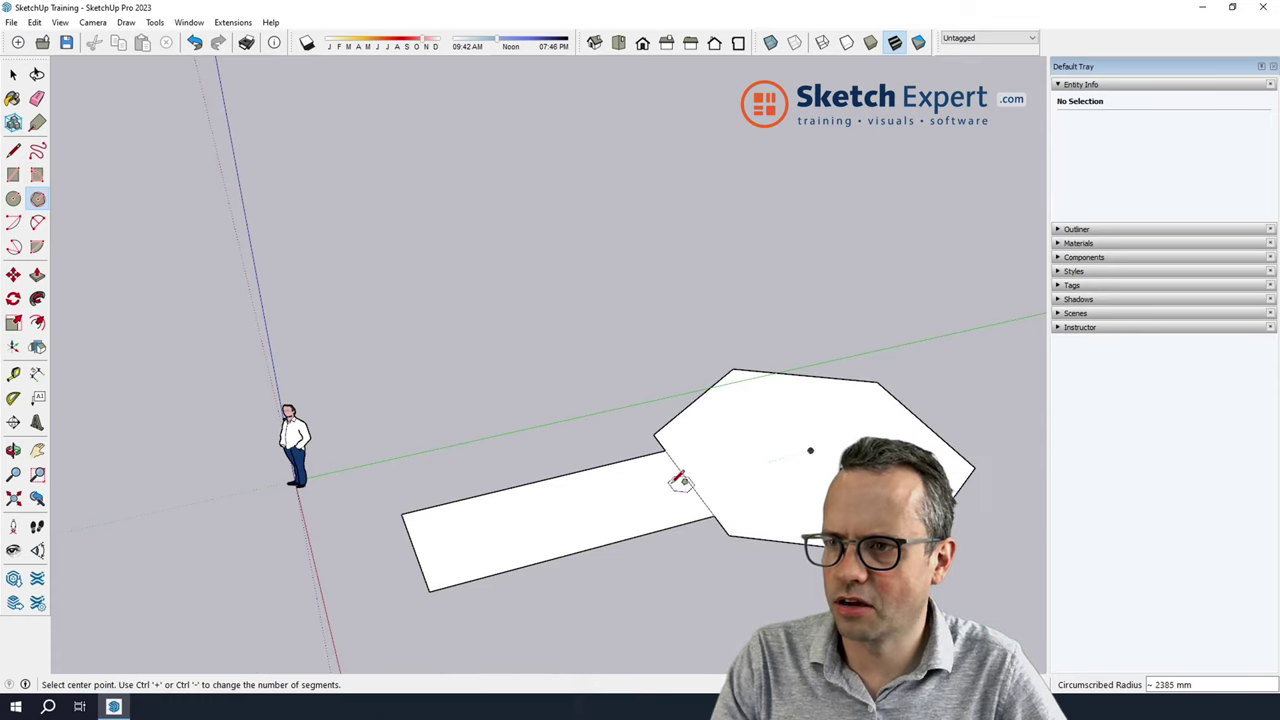
pyautogui.moveTo(680, 477); pyautogui.dragTo(552, 528, button='middle')
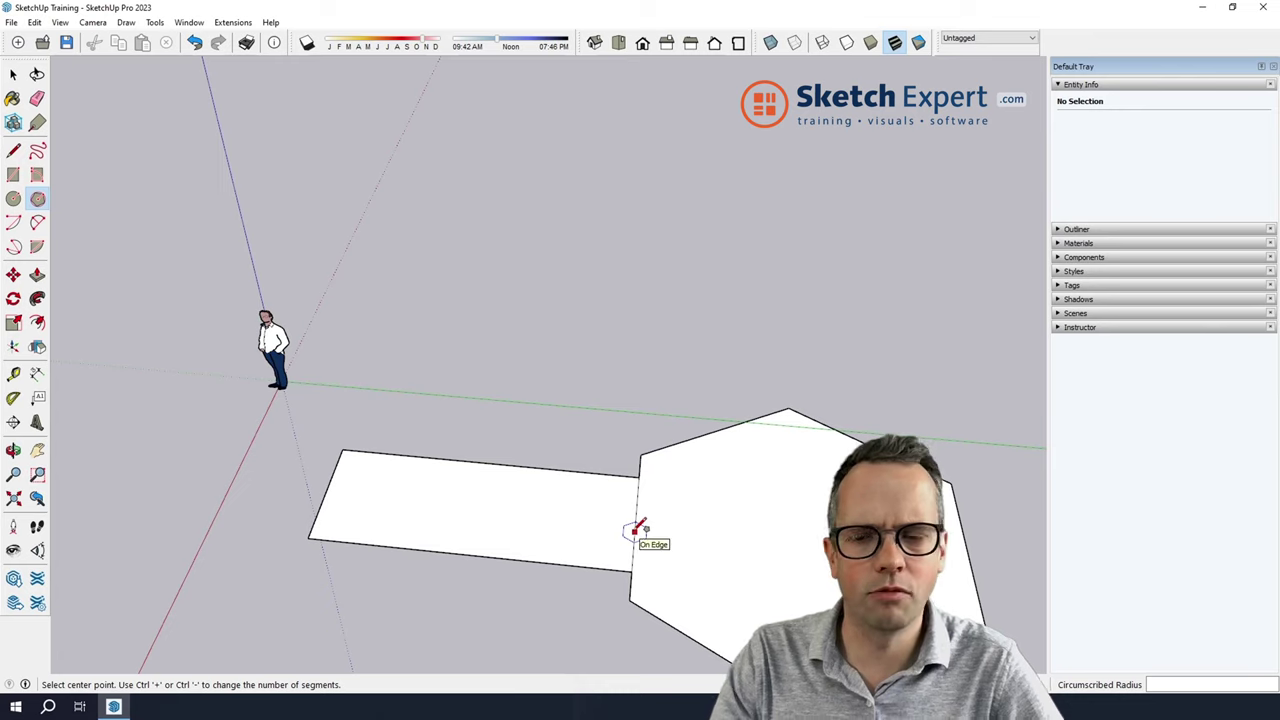
pyautogui.hotkey('ctrl', 'z')
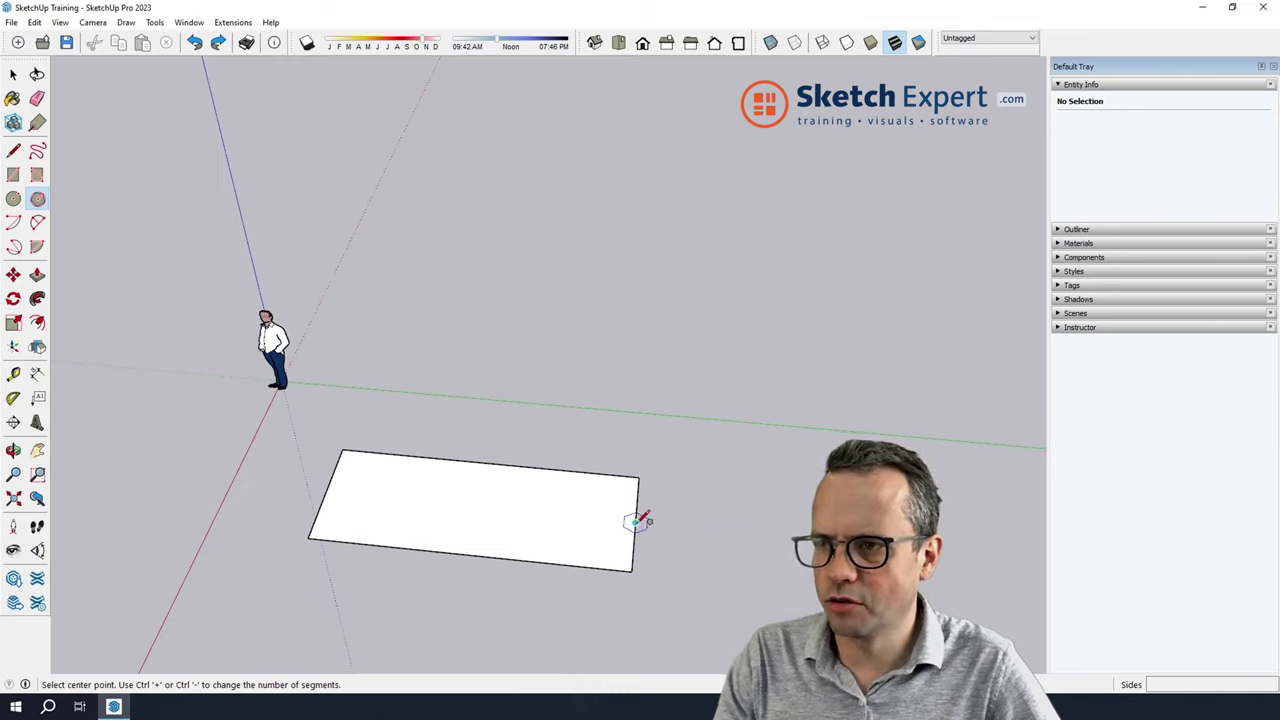
pyautogui.click(778, 525)
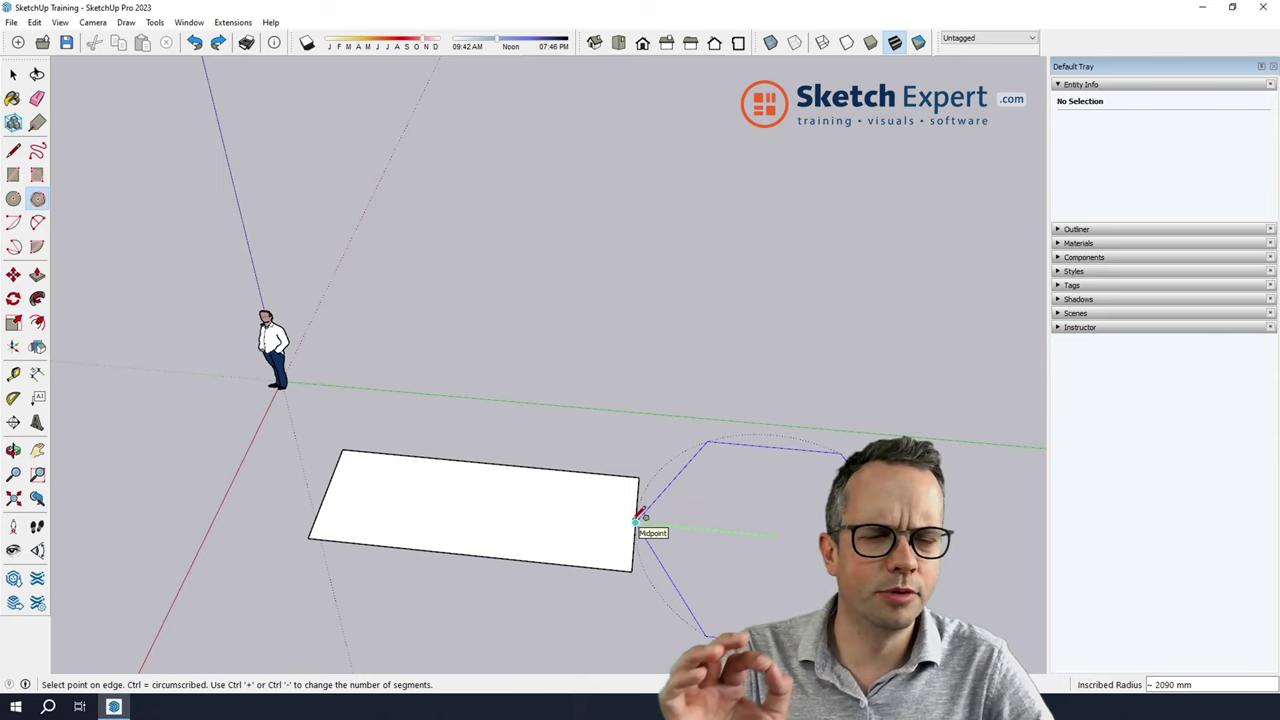
pyautogui.press('Escape')
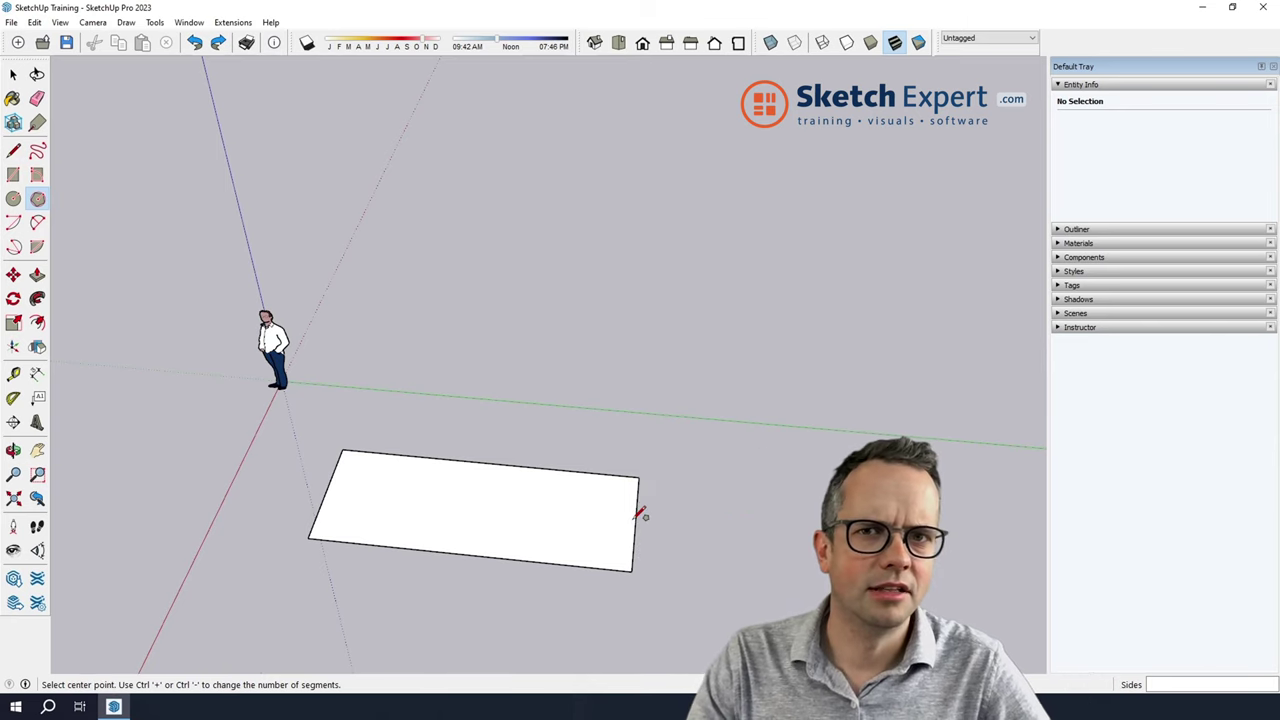
pyautogui.click(37, 198)
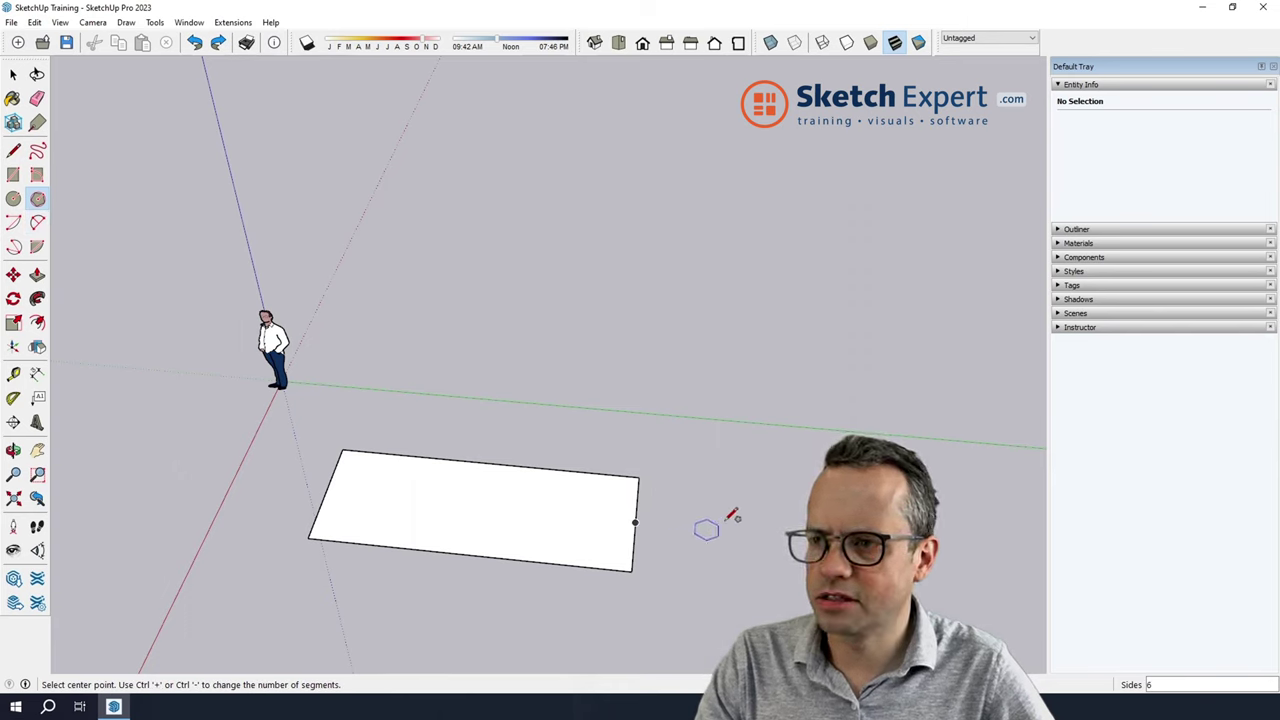
pyautogui.click(806, 530)
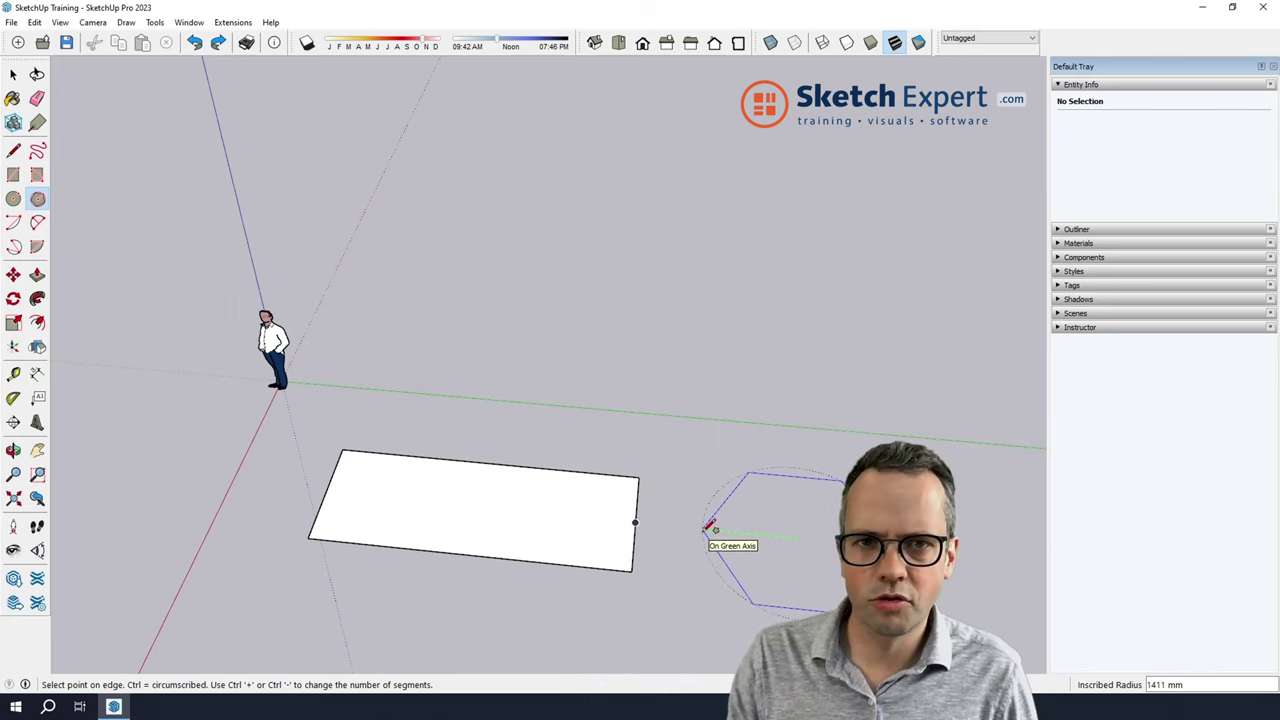
pyautogui.press('ctrl')
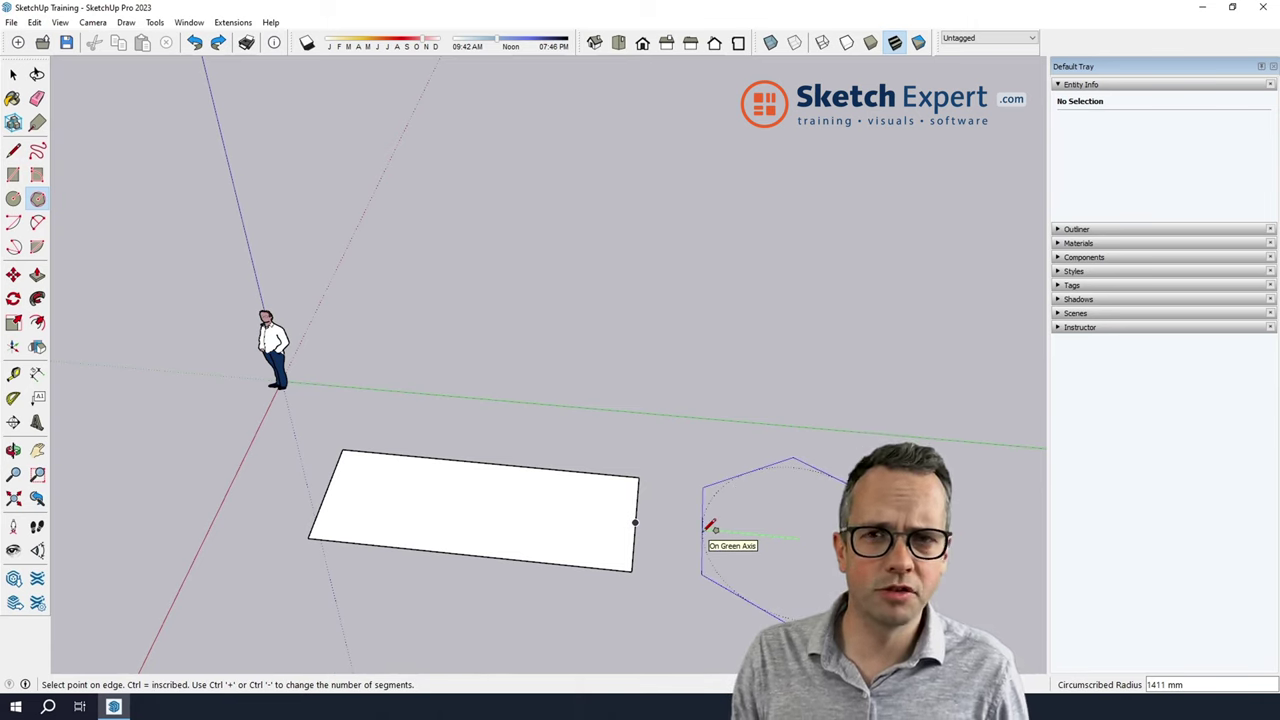
pyautogui.press('ctrl')
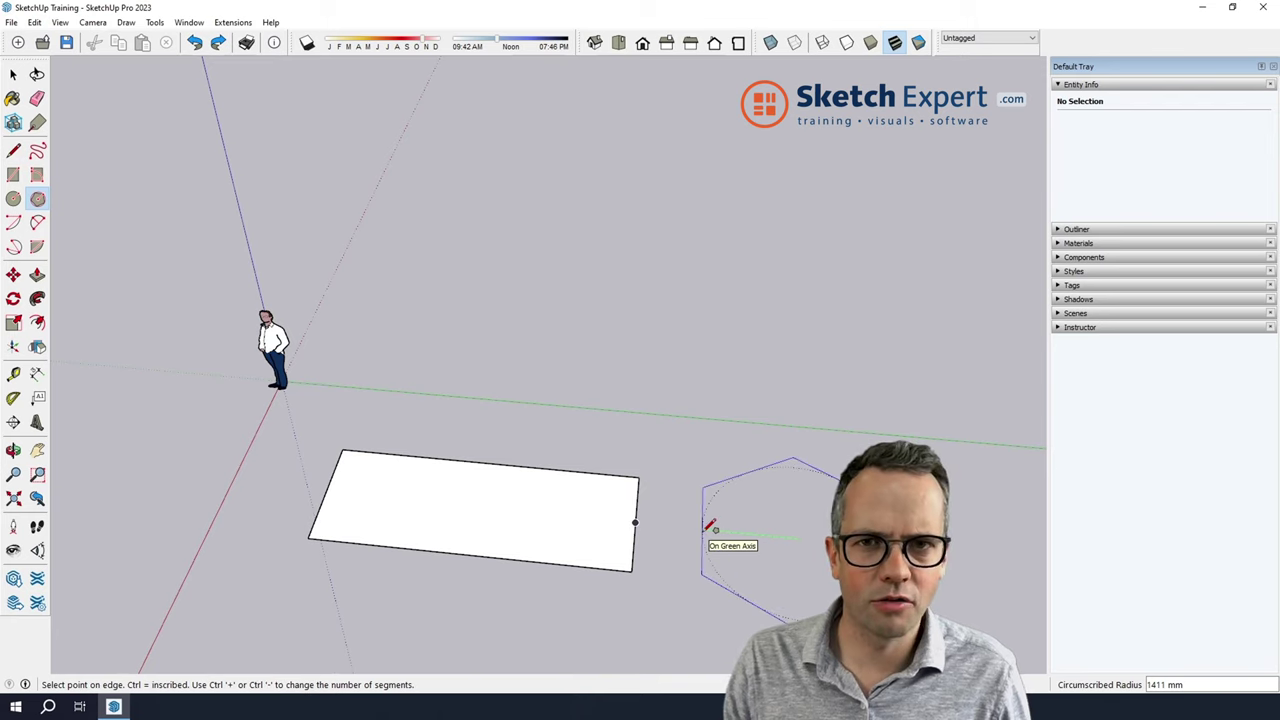
pyautogui.press('ctrl')
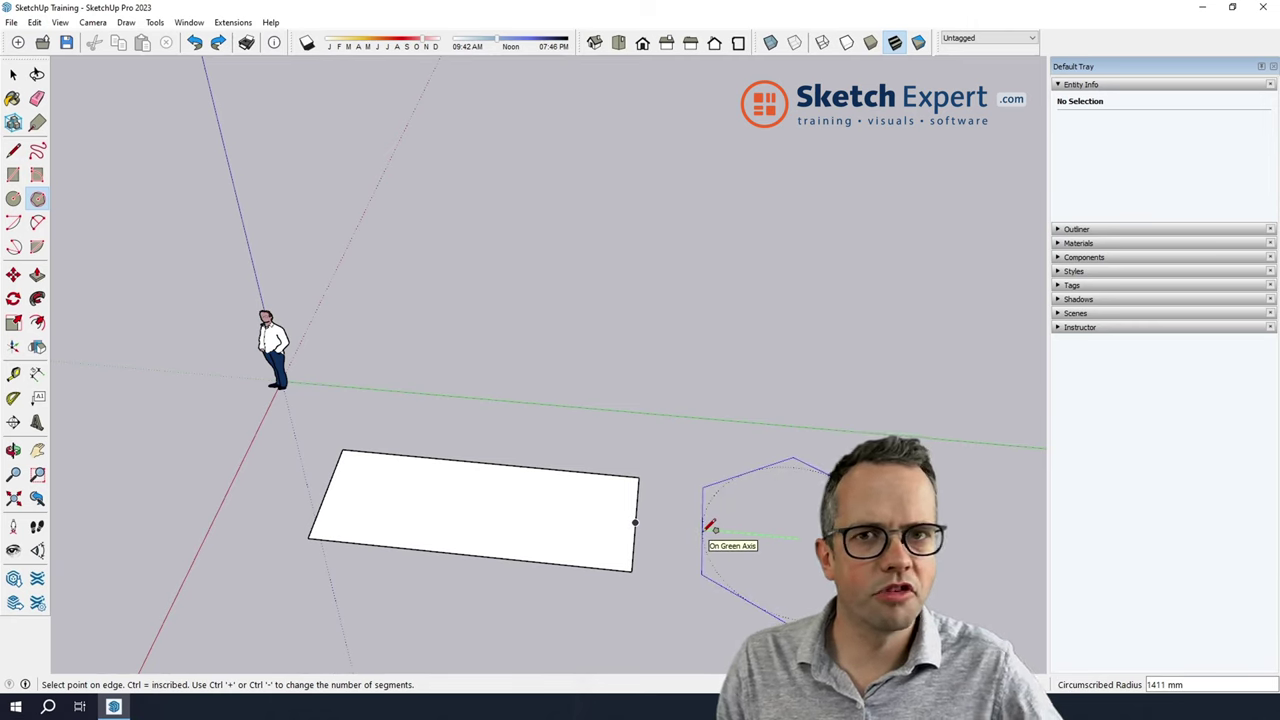
pyautogui.click(636, 523)
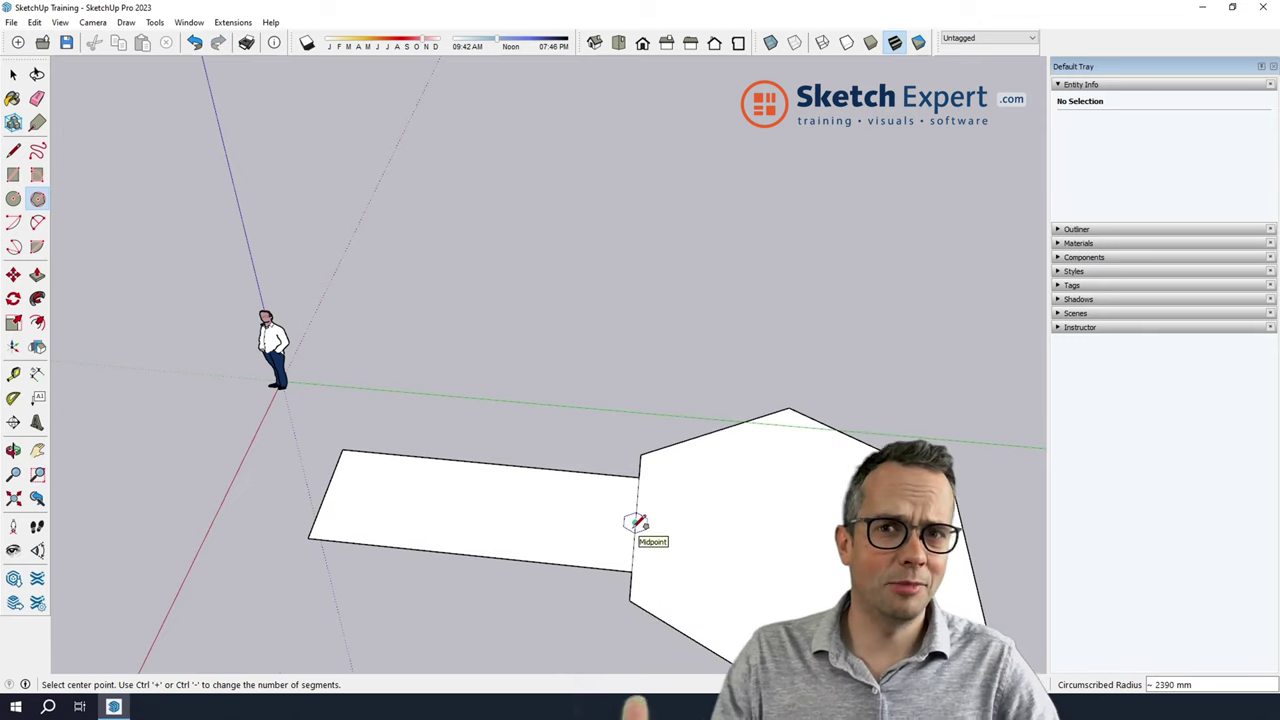
# Step: Erase the shared edge between the rectangle and hexagon to merge them into one face
pyautogui.press('e')
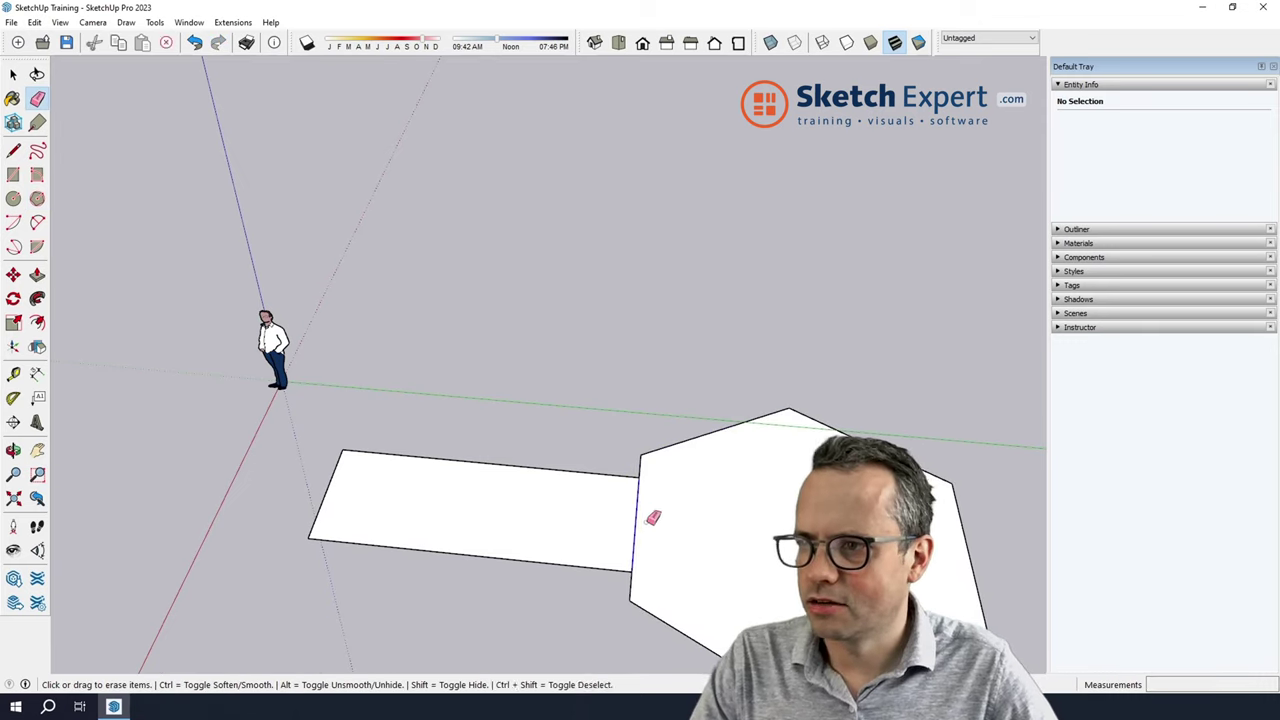
pyautogui.scroll(-2, 655, 512)
pyautogui.scroll(-1, 657, 498)
# Step: Push/pull the merged face upward into a solid 3D block
pyautogui.press('p')
pyautogui.click(734, 560)
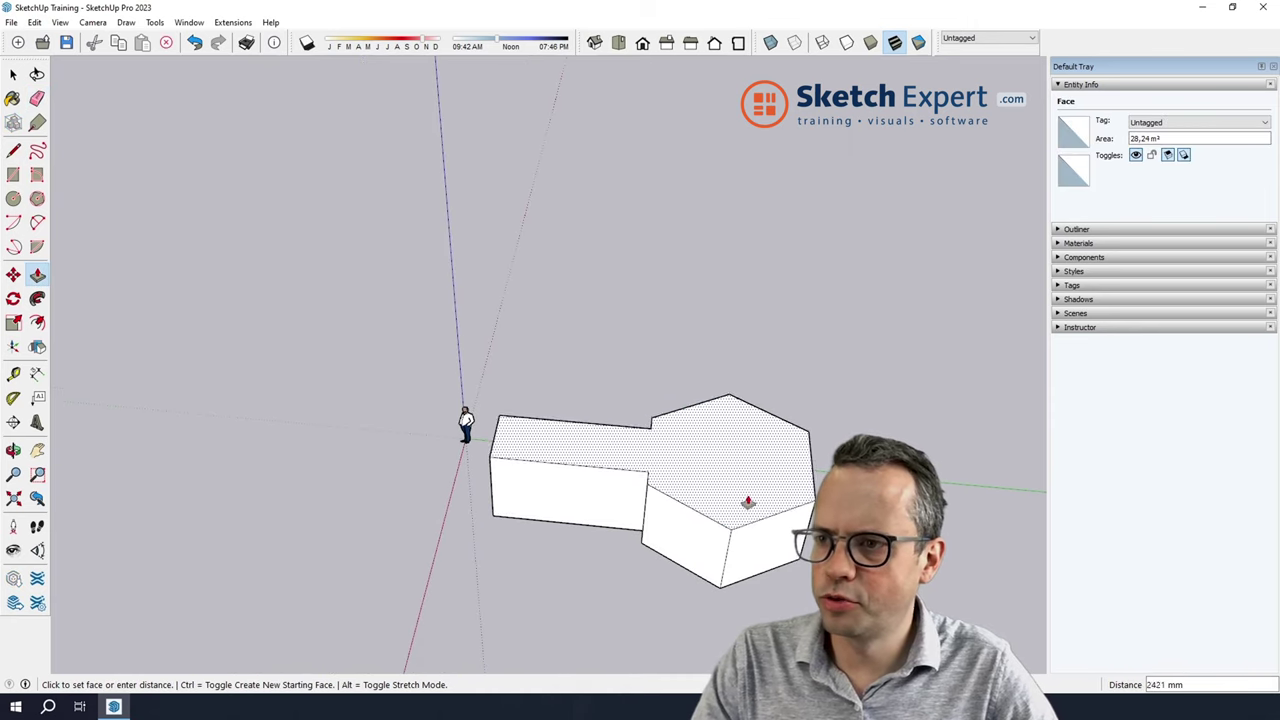
pyautogui.click(750, 498)
pyautogui.press('space')
pyautogui.moveTo(754, 497)
pyautogui.mouseDown(button='middle')
pyautogui.moveTo(803, 456)
pyautogui.moveTo(600, 550)
pyautogui.mouseUp(button='middle')
pyautogui.scroll(3, 600, 550)
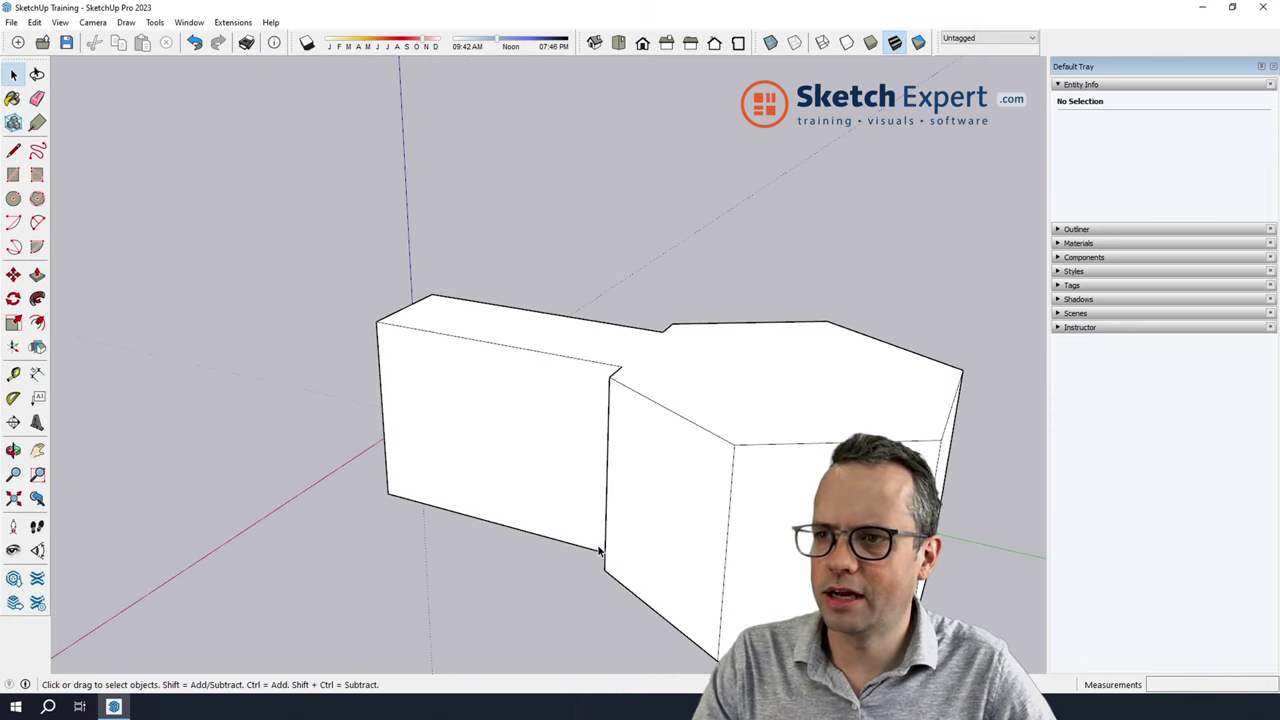